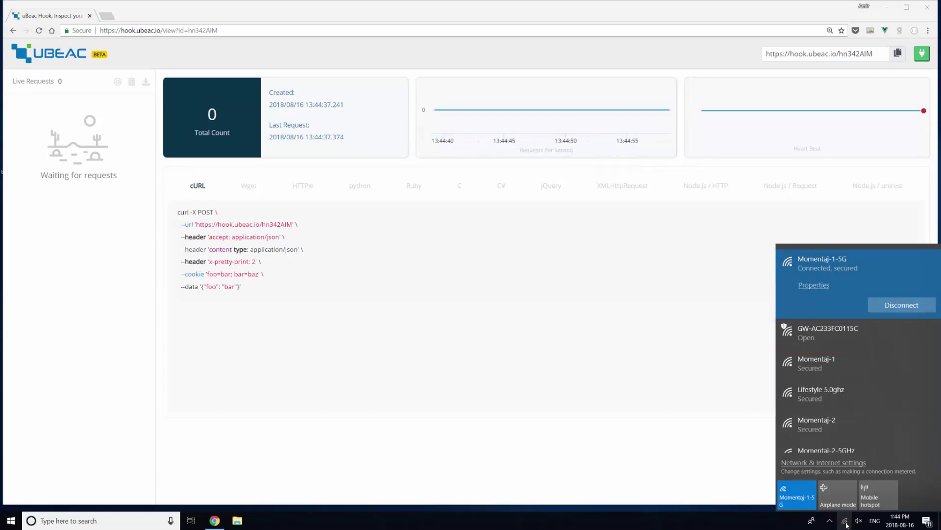
- Connect the computer to the open Wi-Fi network GW-AC233FC0115C
click(832, 338)
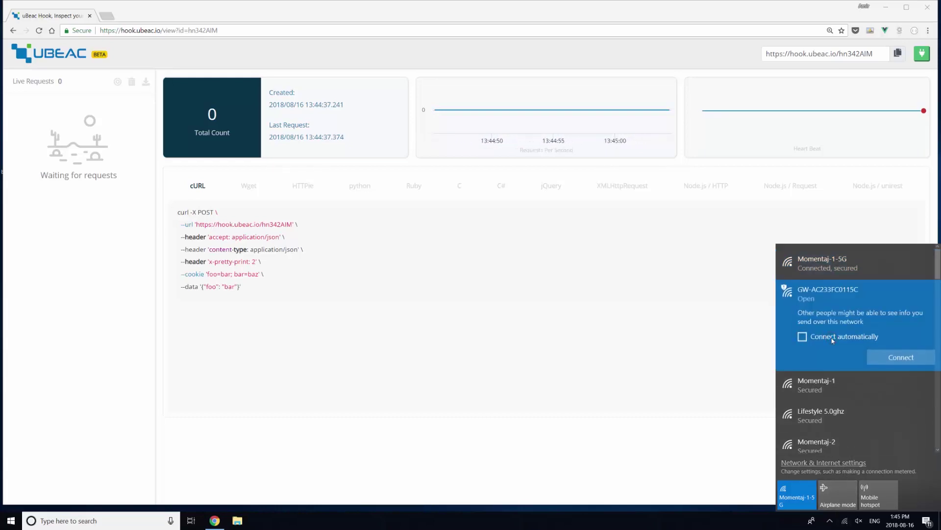
click(916, 358)
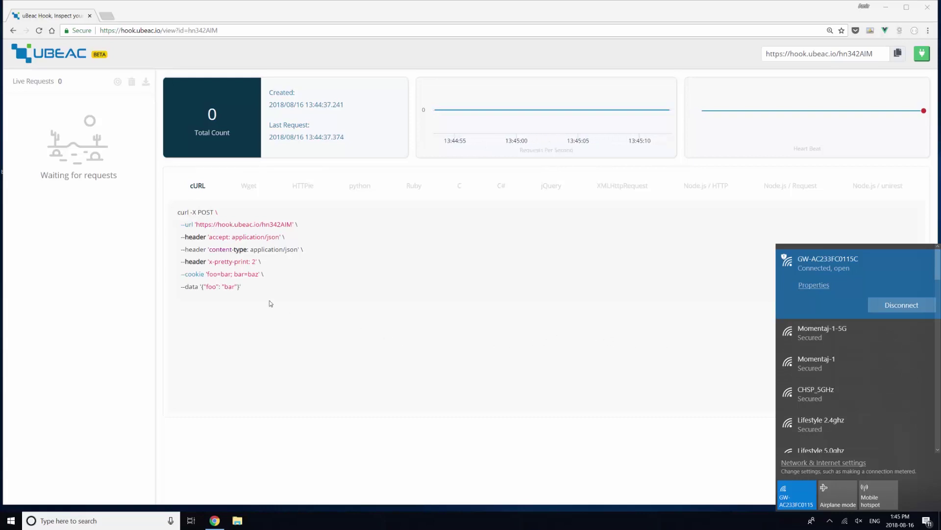
- Open 192.168.99.1 in a new browser tab and log in to the gateway as admin with the password left blank
click(107, 15)
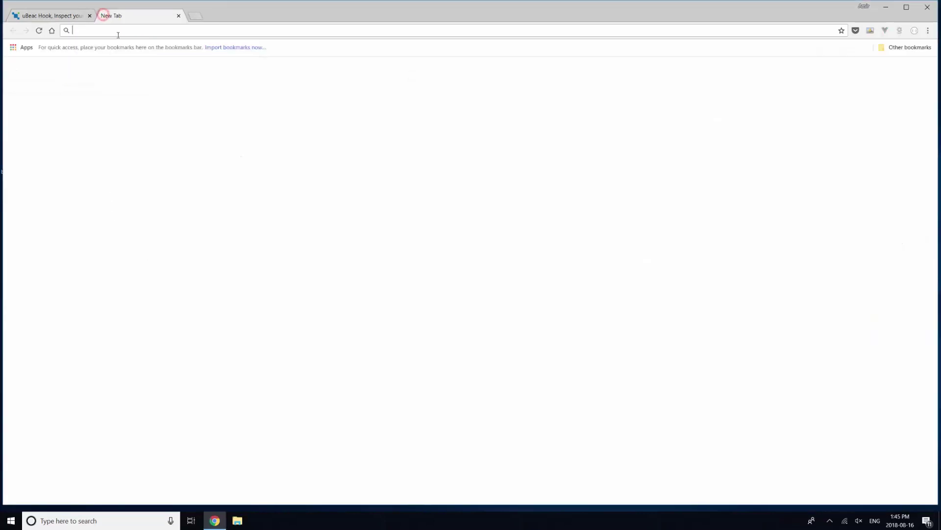
text(192)
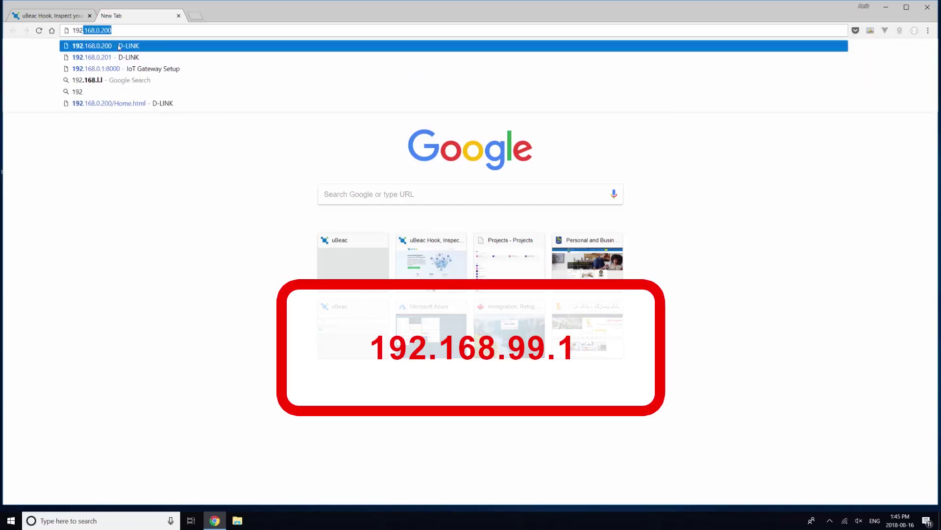
text(.16)
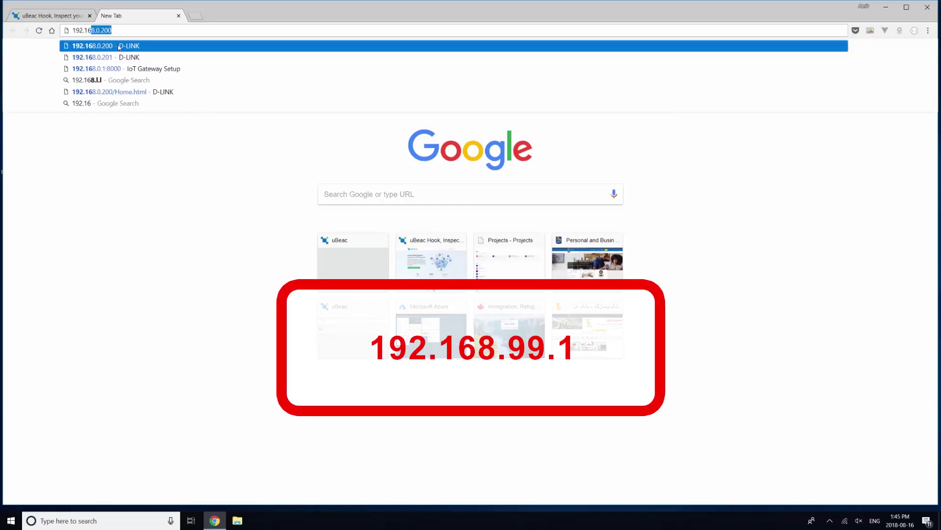
text(8.99.1)
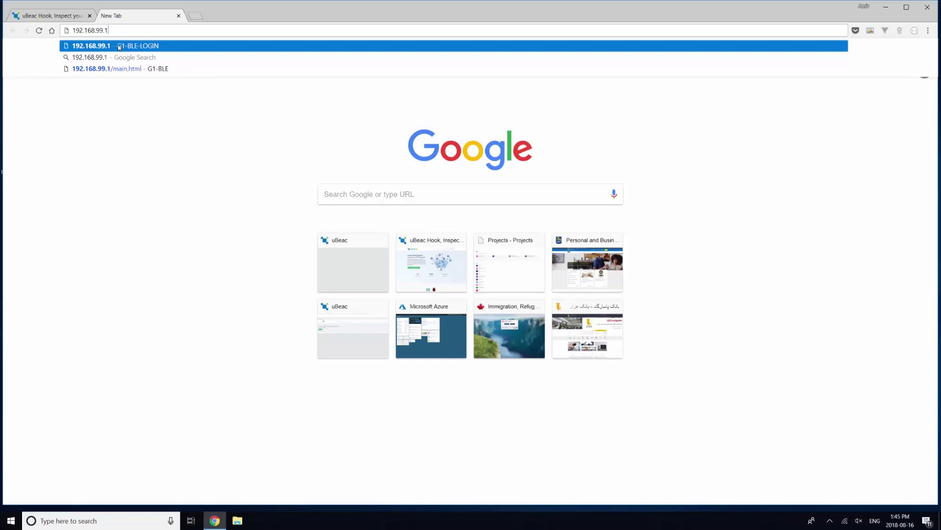
click(119, 46)
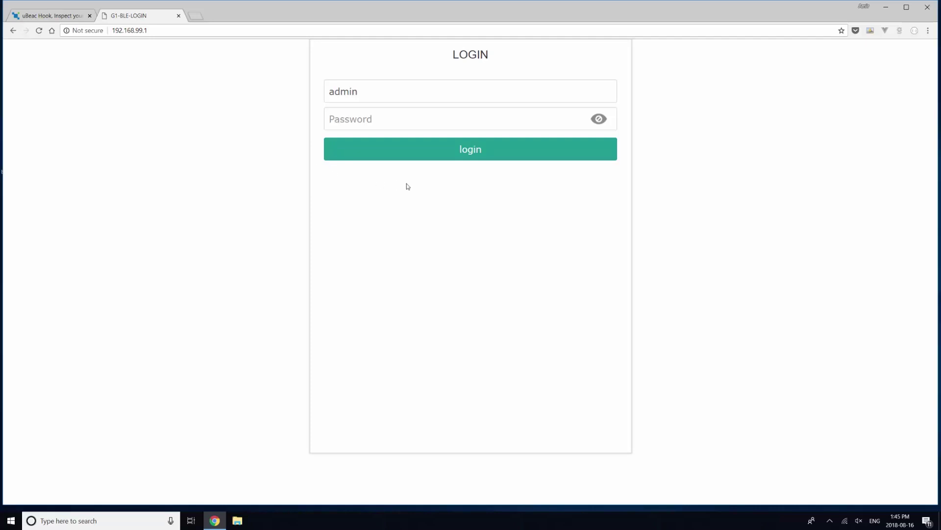
click(474, 155)
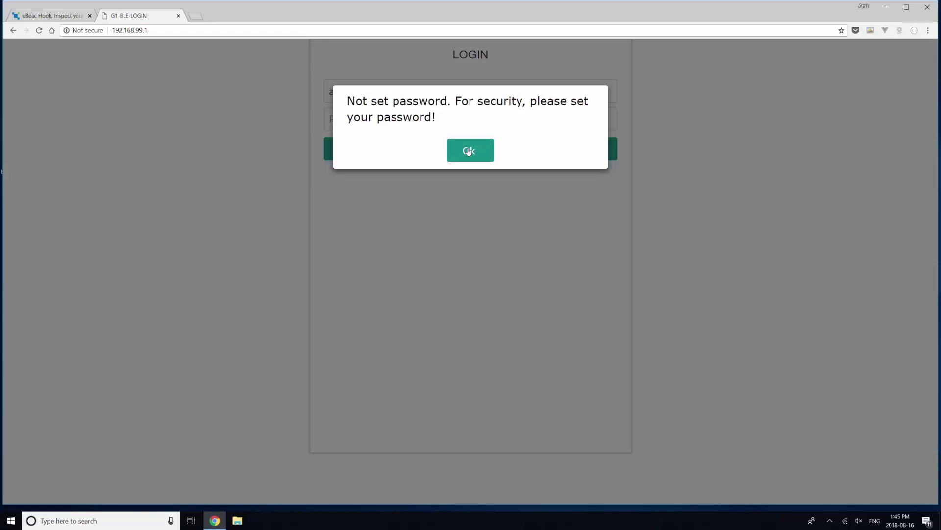
click(470, 153)
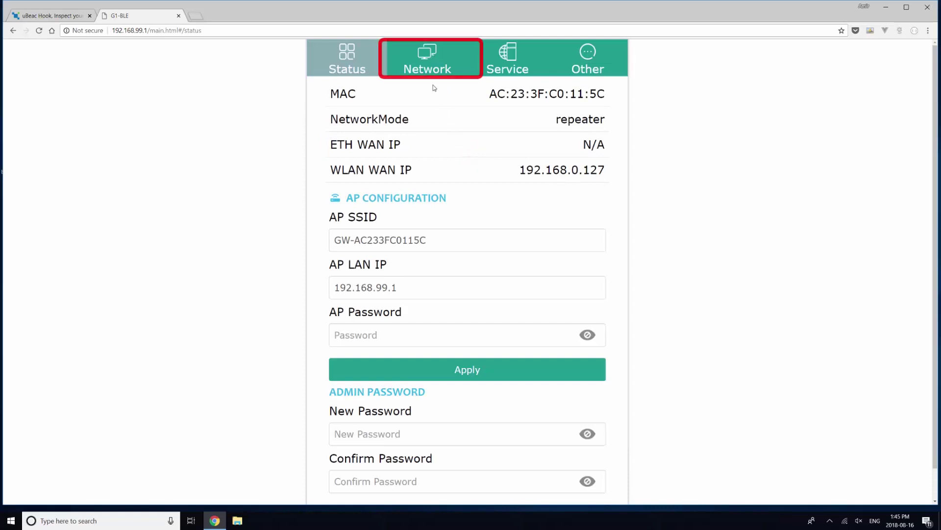
- Enable Repeater mode in the gateway's network settings, connect it to the SSID Momentaj-2, and reboot the gateway
click(426, 67)
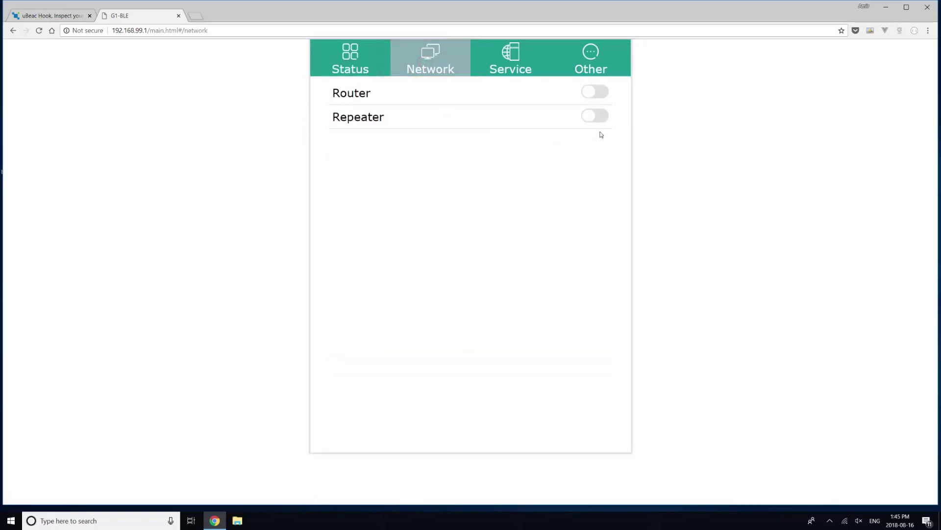
click(602, 116)
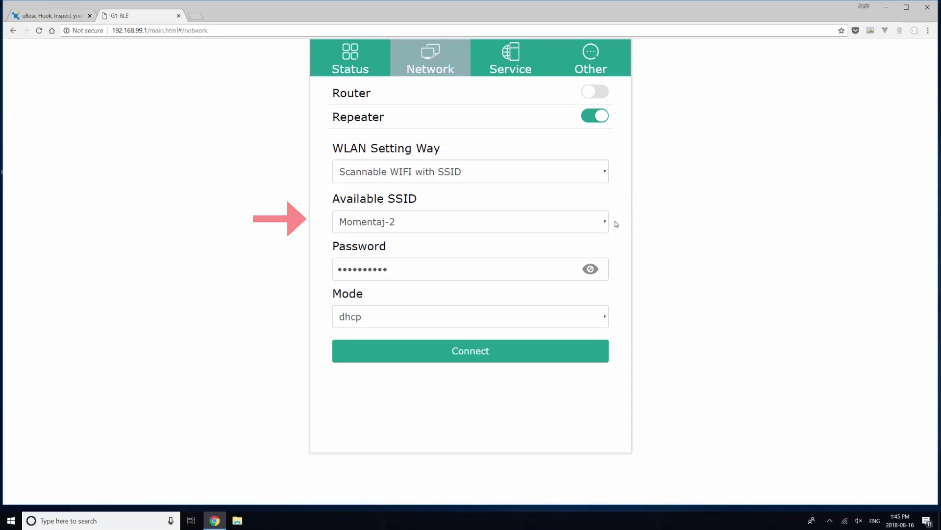
click(599, 222)
click(515, 251)
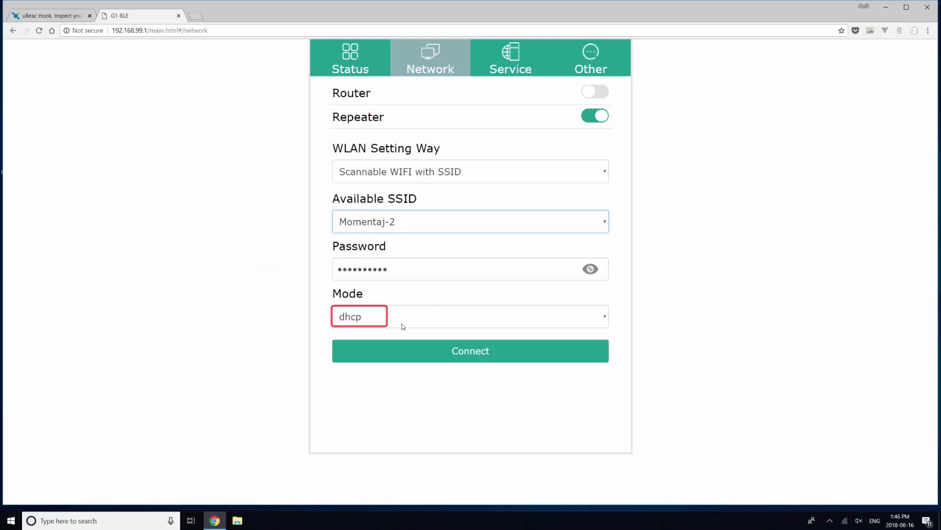
click(472, 352)
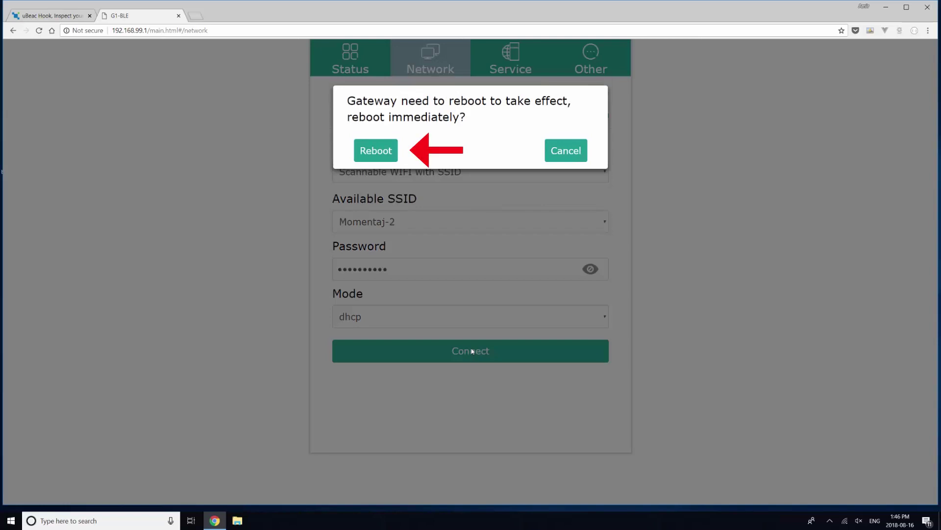
click(376, 152)
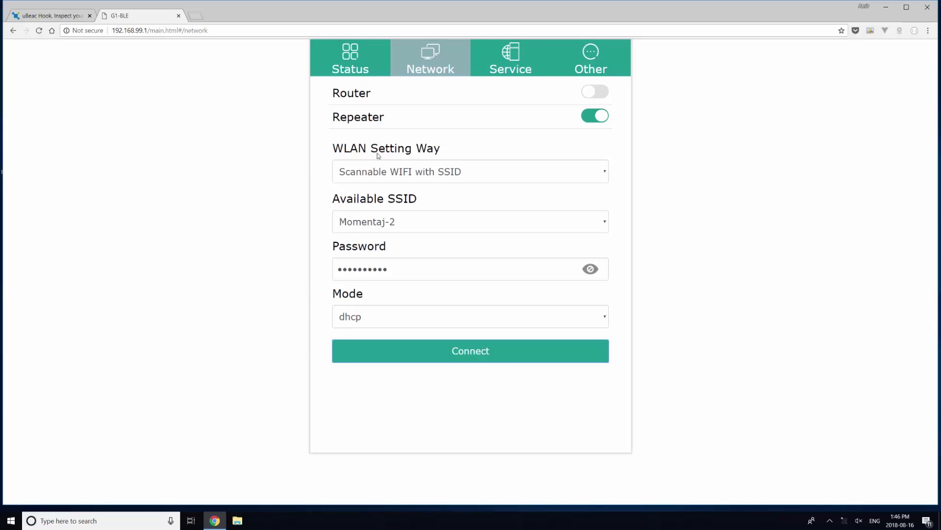
- Set the gateway's service access to HTTP
click(521, 70)
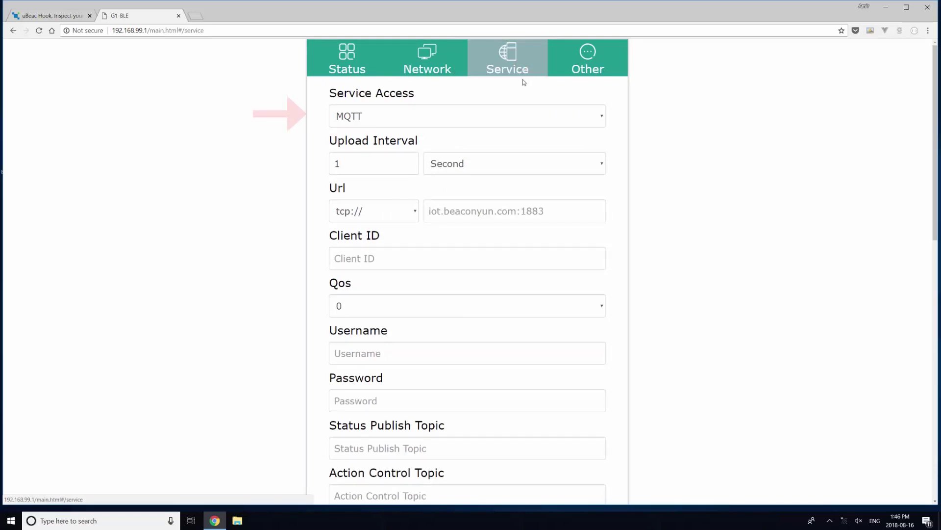
click(524, 110)
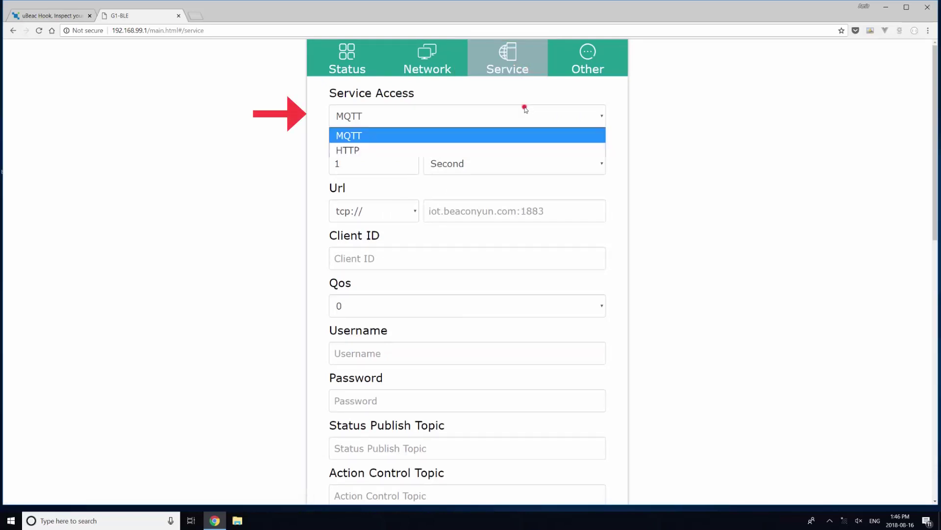
click(500, 148)
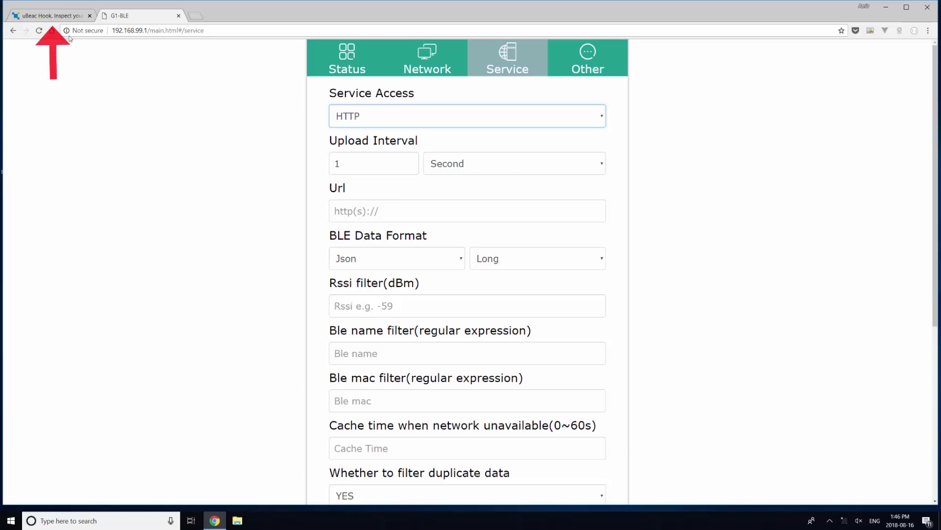
- Copy the hook URL from the uBeac Hook page into the Url field of the gateway's service settings
click(66, 16)
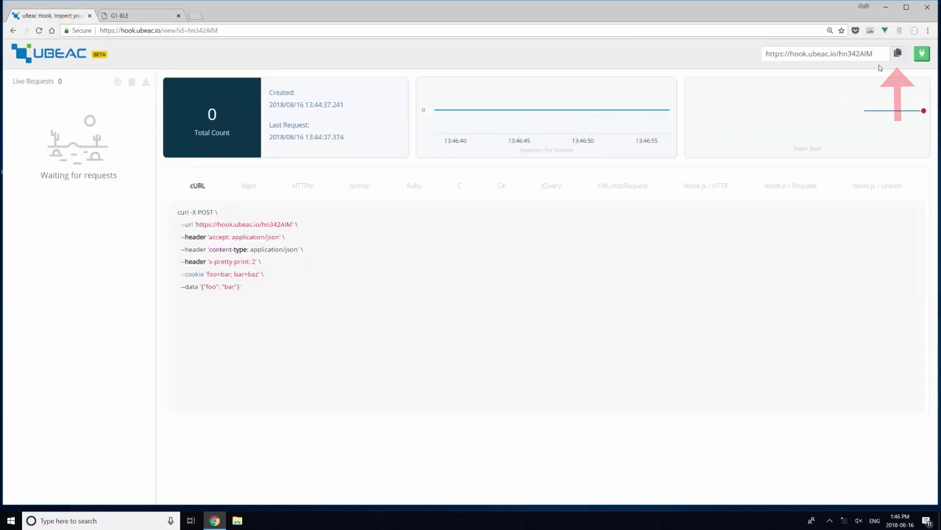
click(898, 52)
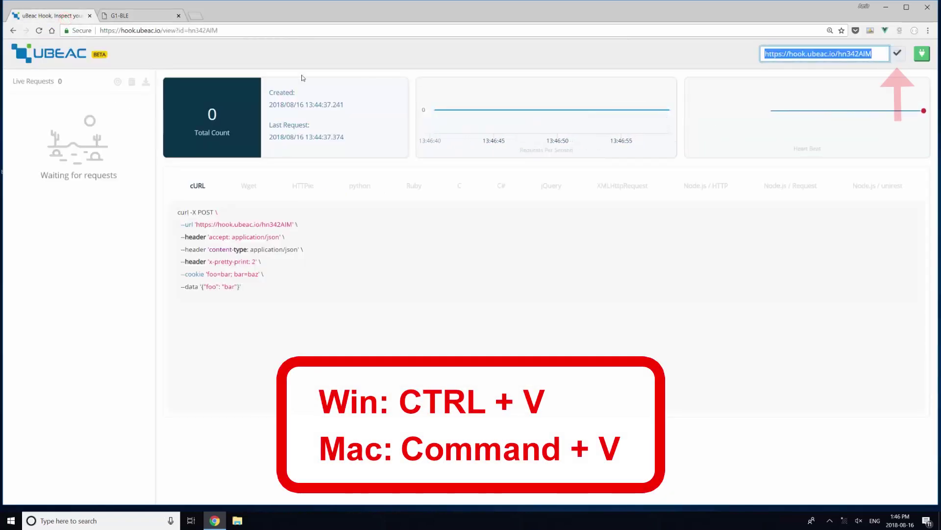
click(145, 18)
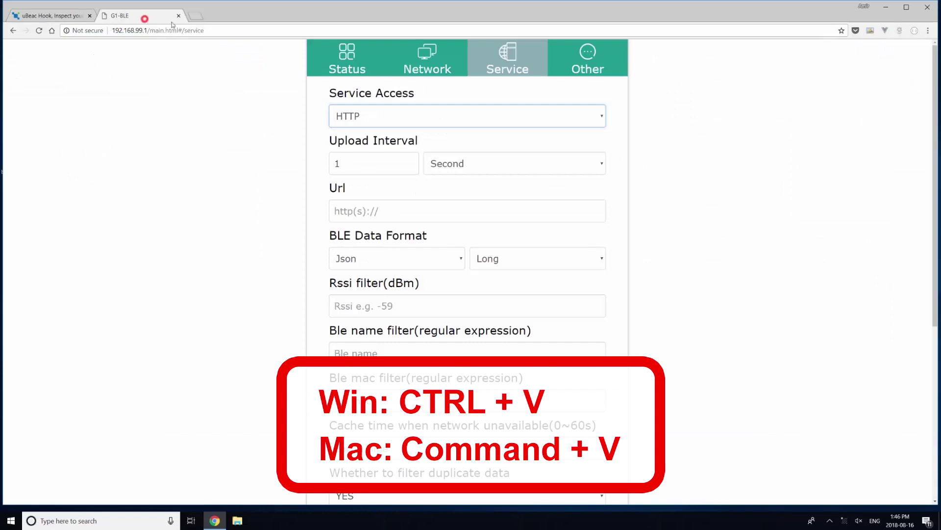
click(381, 216)
key(ctrl+v)
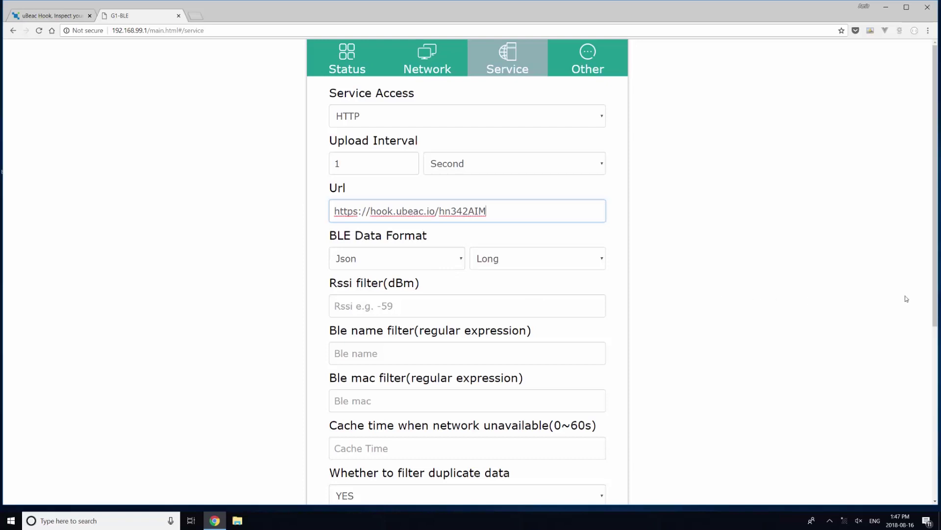
- Set the cache time to 60 and the upload of Unknown devices to YES, and apply the service settings
click(940, 277)
drag(937, 287, 935, 431)
scroll(935, 431, down, 2)
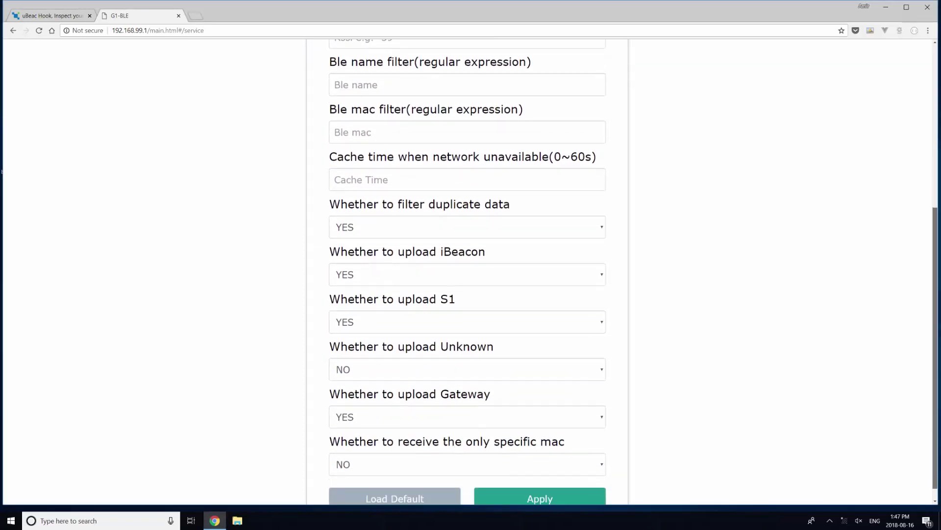
click(380, 168)
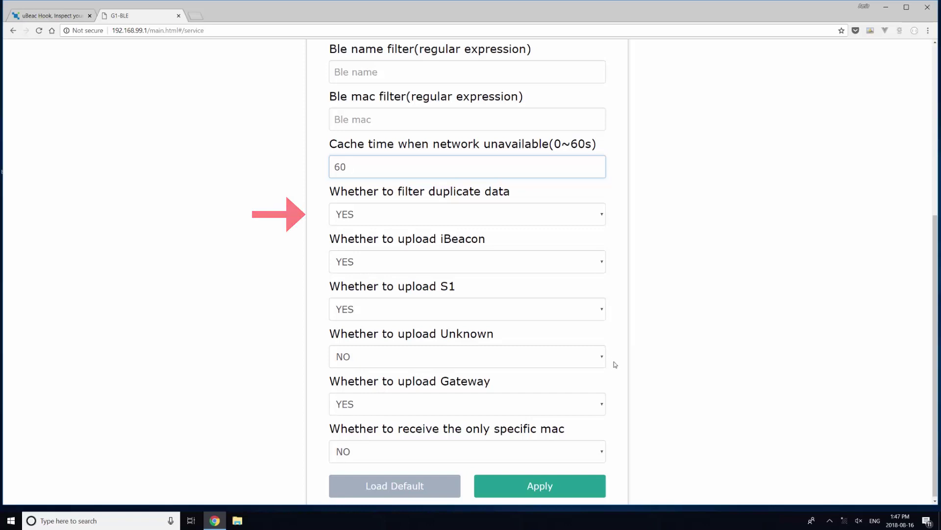
click(599, 362)
click(588, 375)
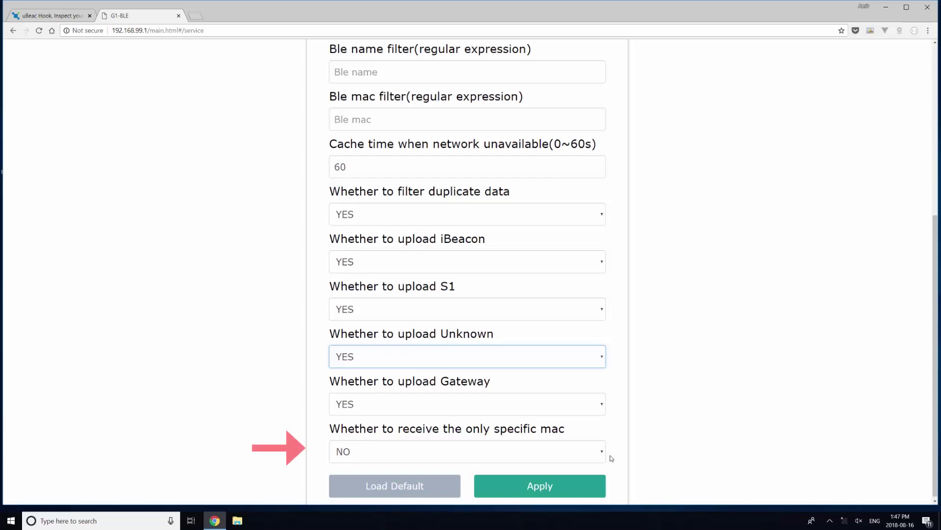
click(533, 489)
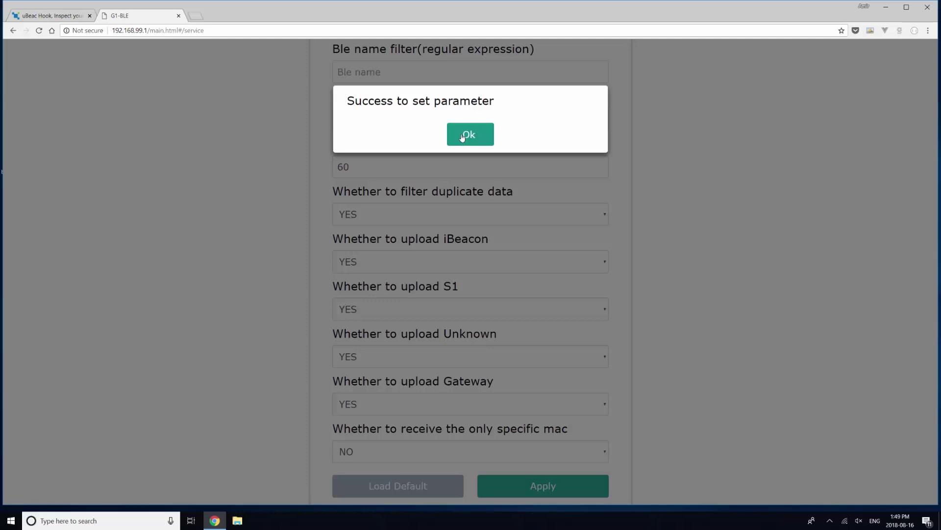
click(462, 136)
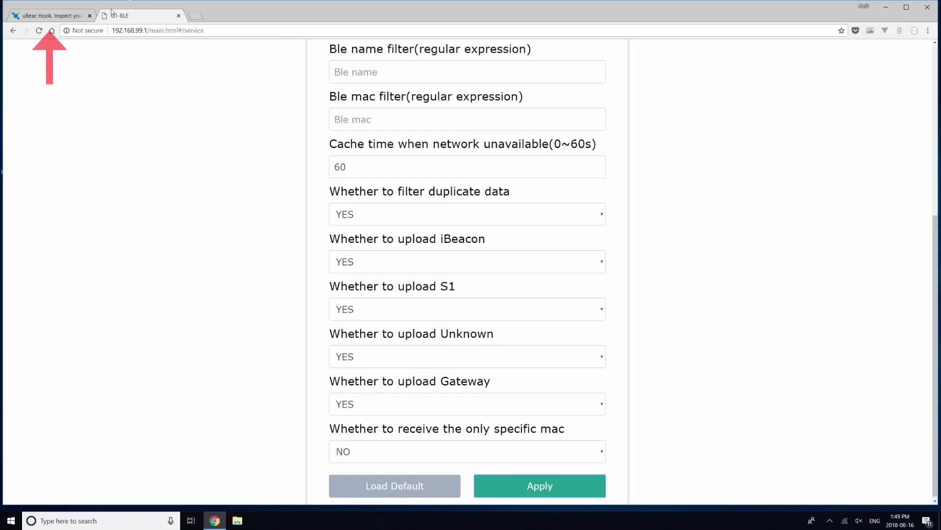
- Reload the uBeac Hook page and open the first POST request in the live requests to view its body
click(65, 15)
click(251, 27)
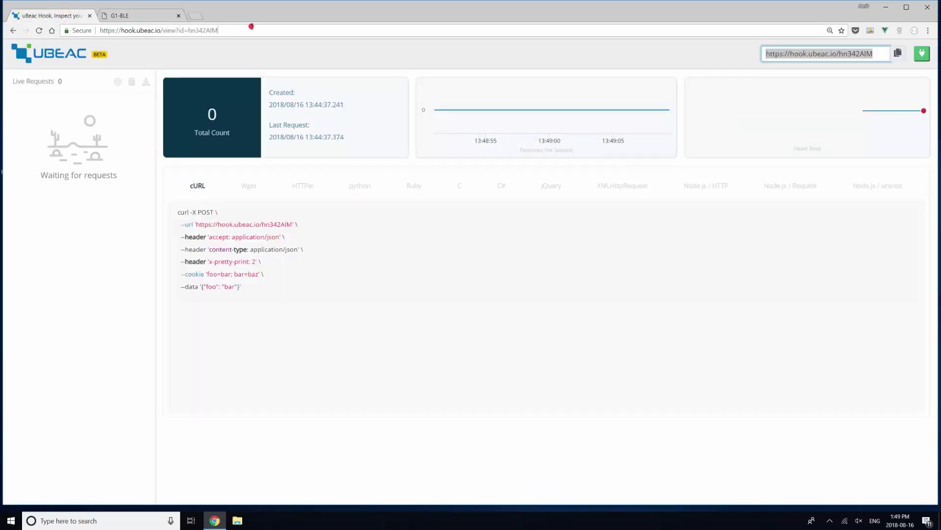
key(Return)
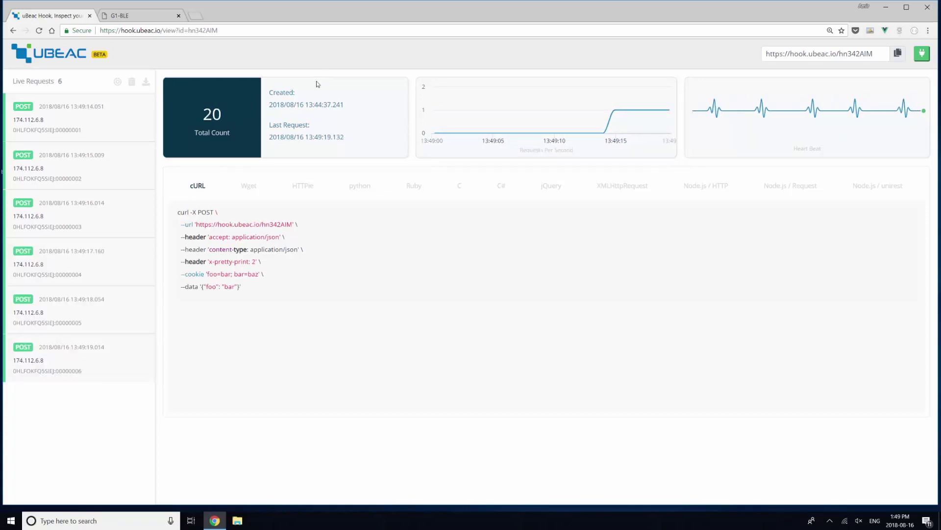
click(92, 121)
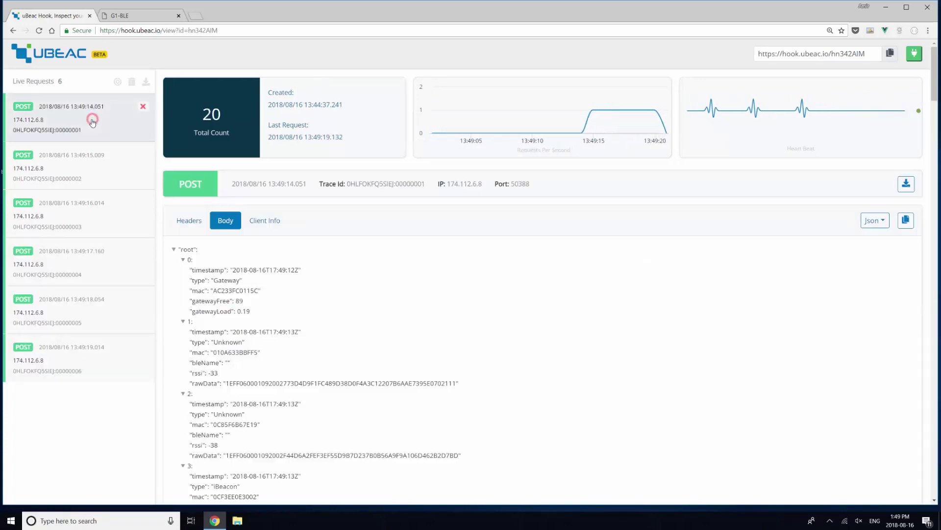